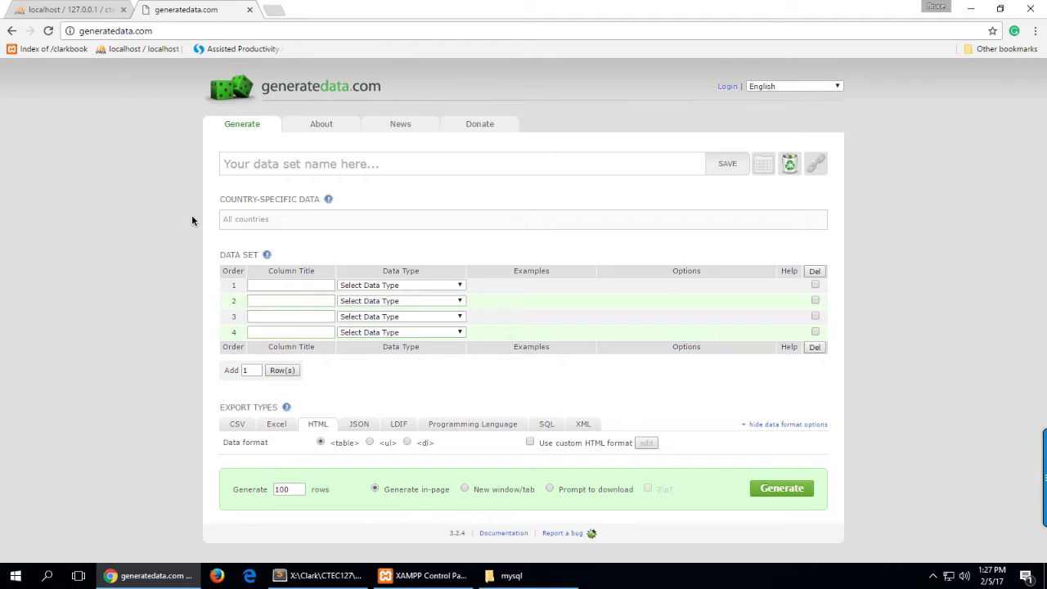
- Examine the data set name field, the country choices, the column title fields and the data types available for a column
click(245, 163)
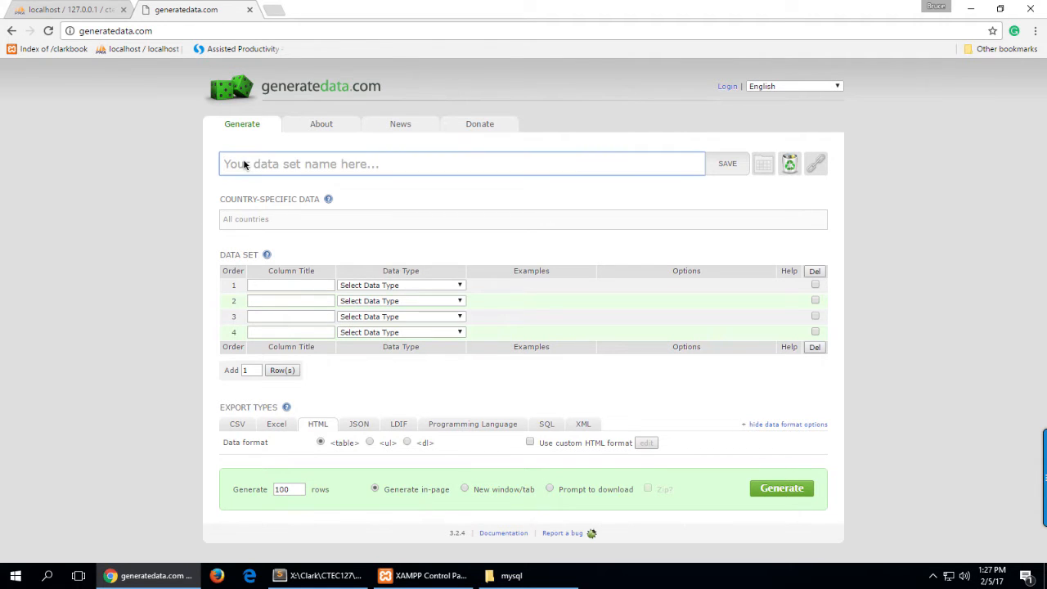
click(252, 219)
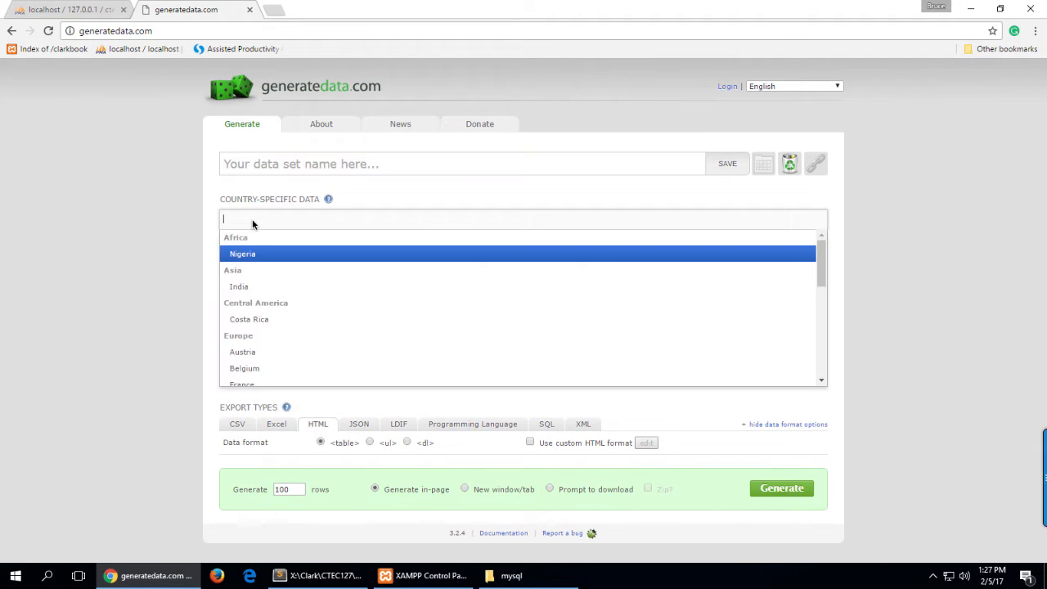
click(167, 205)
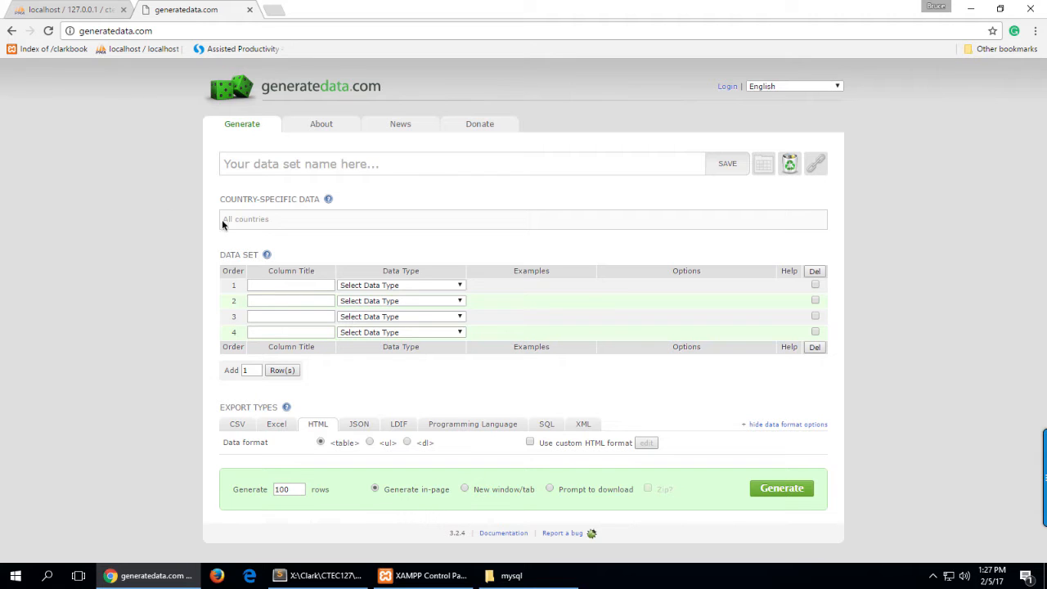
click(262, 287)
click(260, 292)
click(261, 313)
click(377, 283)
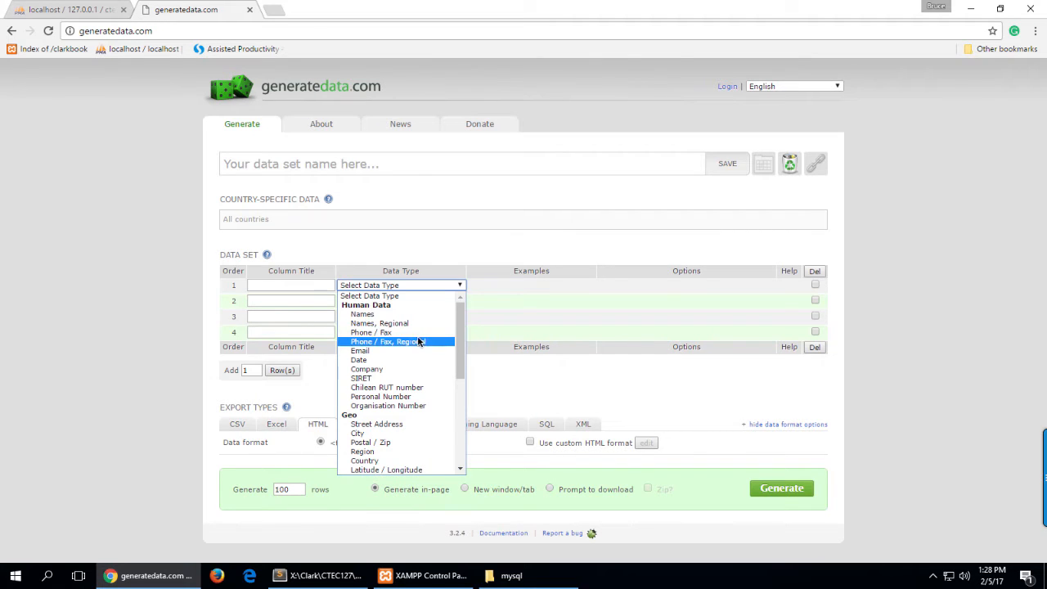
click(157, 339)
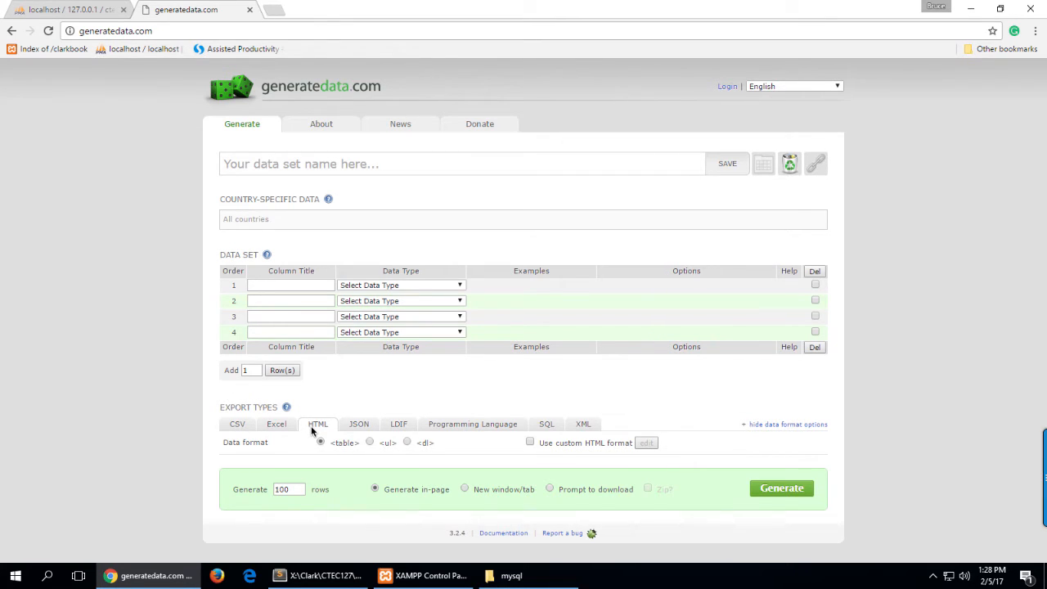
- Review the settings of the CSV, Excel, JSON, LDIF, Programming Language and SQL export types, including the SQL database types
click(234, 425)
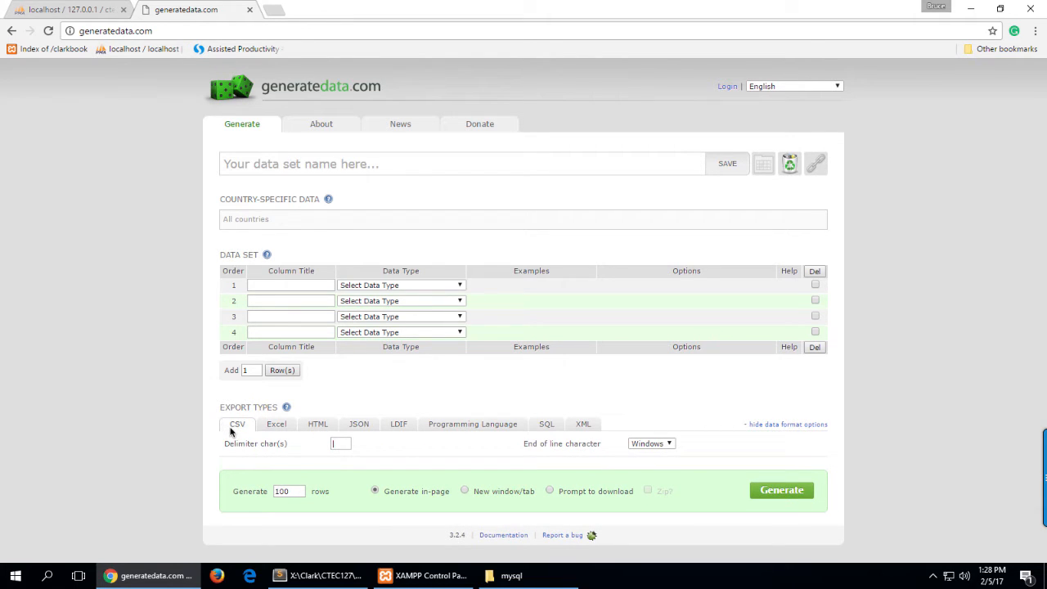
click(265, 426)
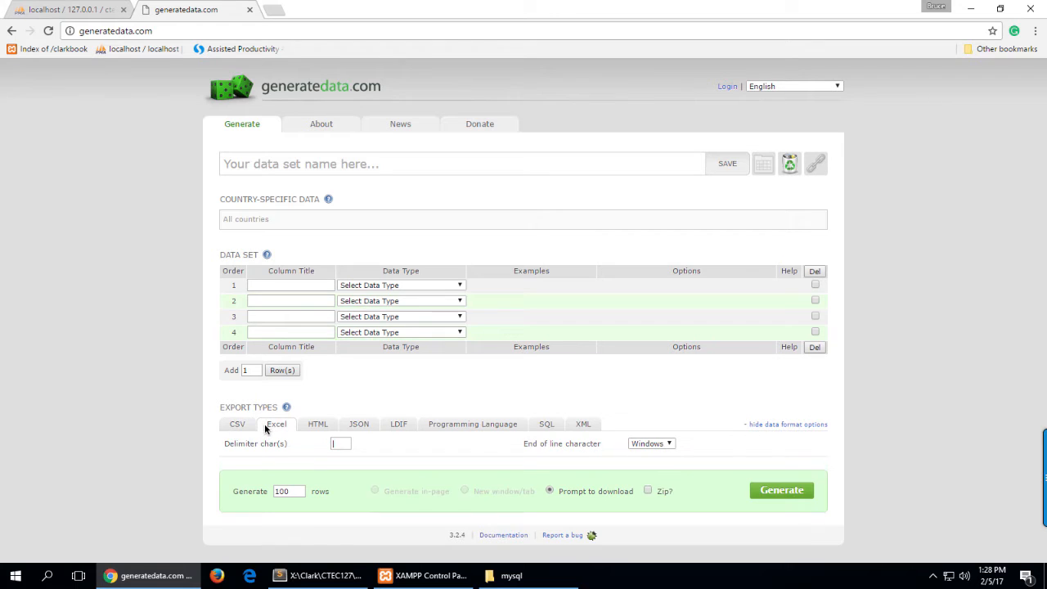
click(358, 423)
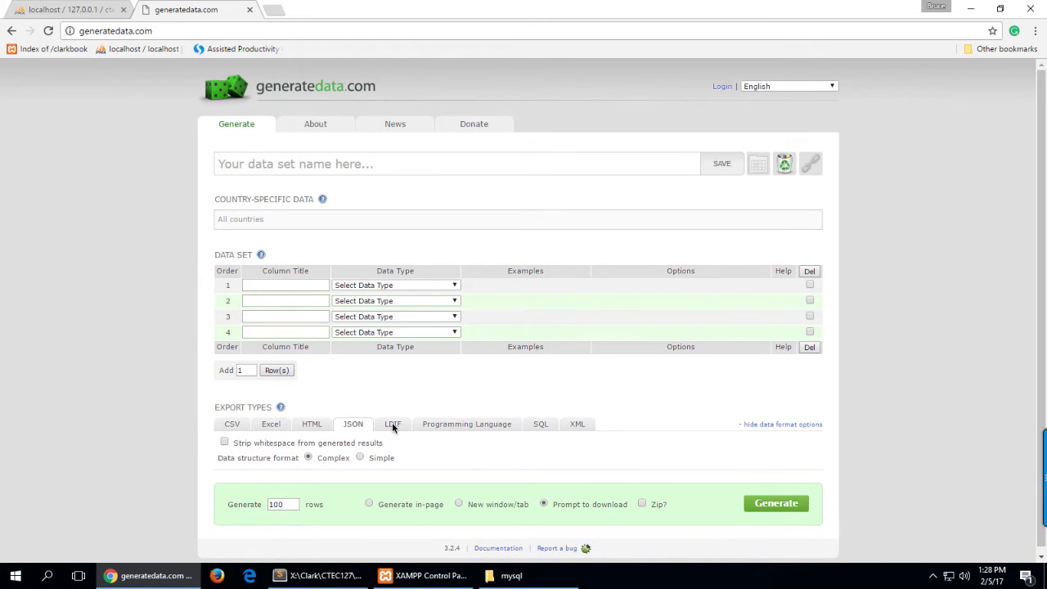
click(392, 423)
click(472, 425)
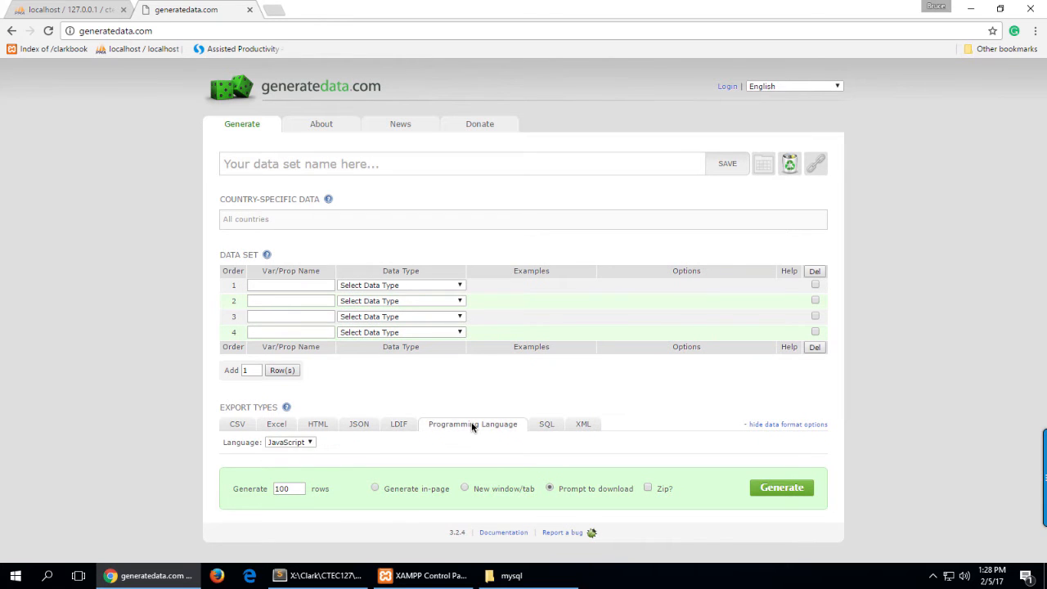
click(547, 423)
scroll(120, 397, down, 1)
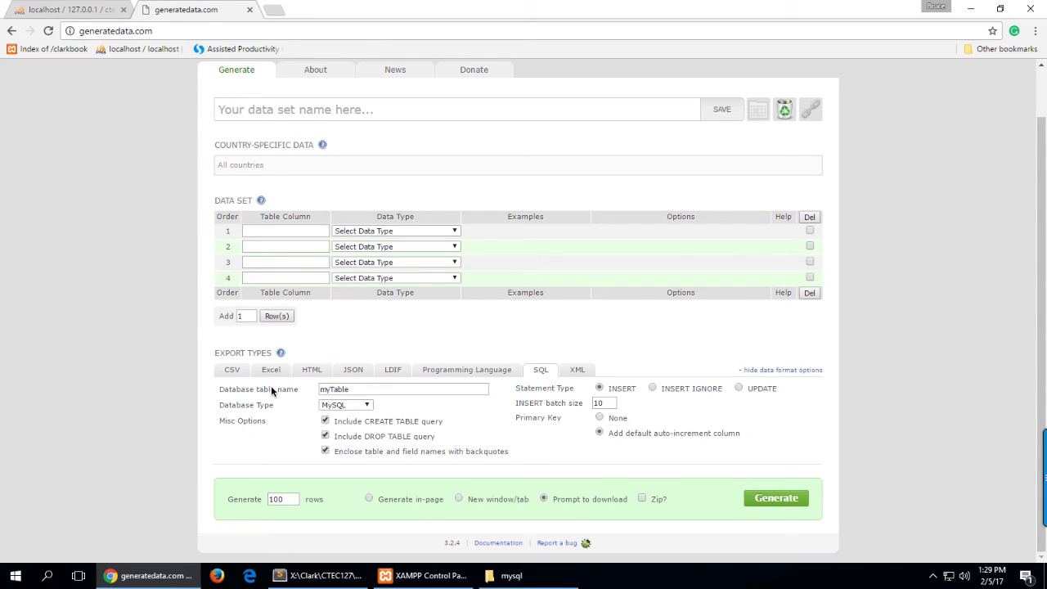
click(337, 404)
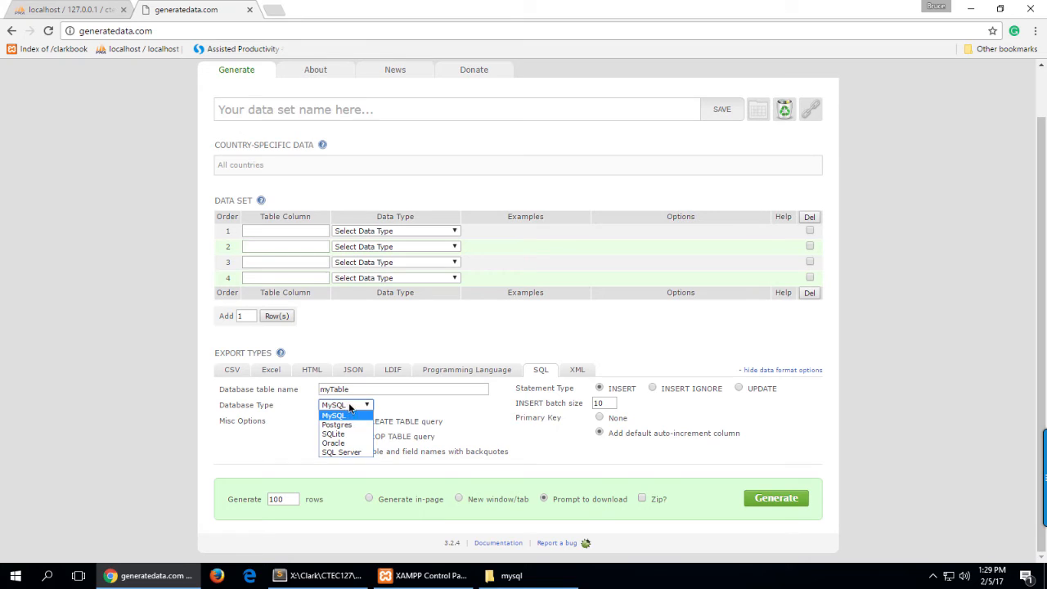
click(334, 415)
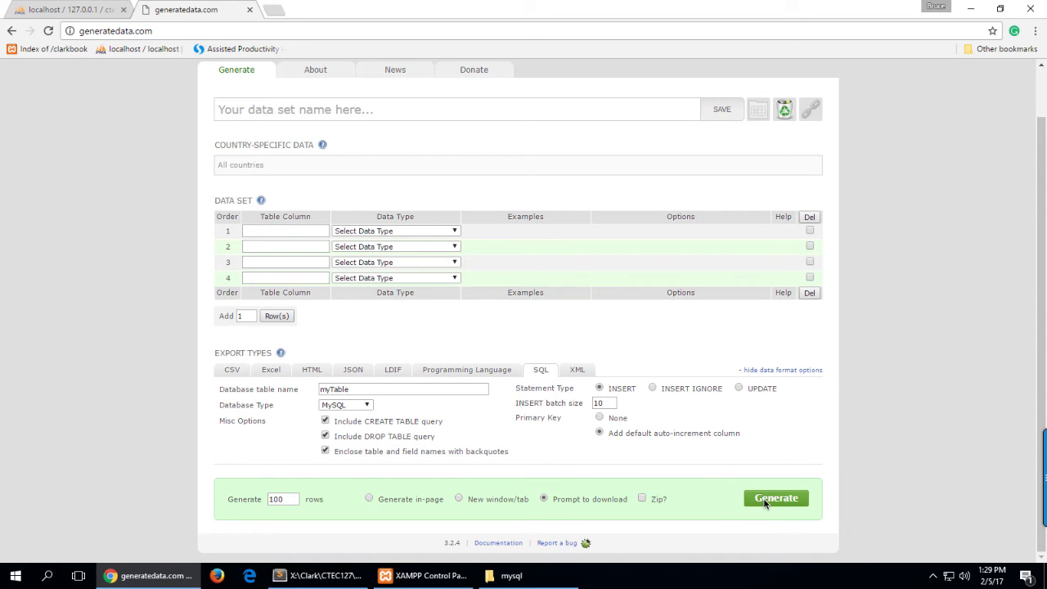
- Define the first column as first_name with the Names data type and the Alex (any gender) example format
click(316, 231)
text(first_name)
click(365, 232)
click(391, 260)
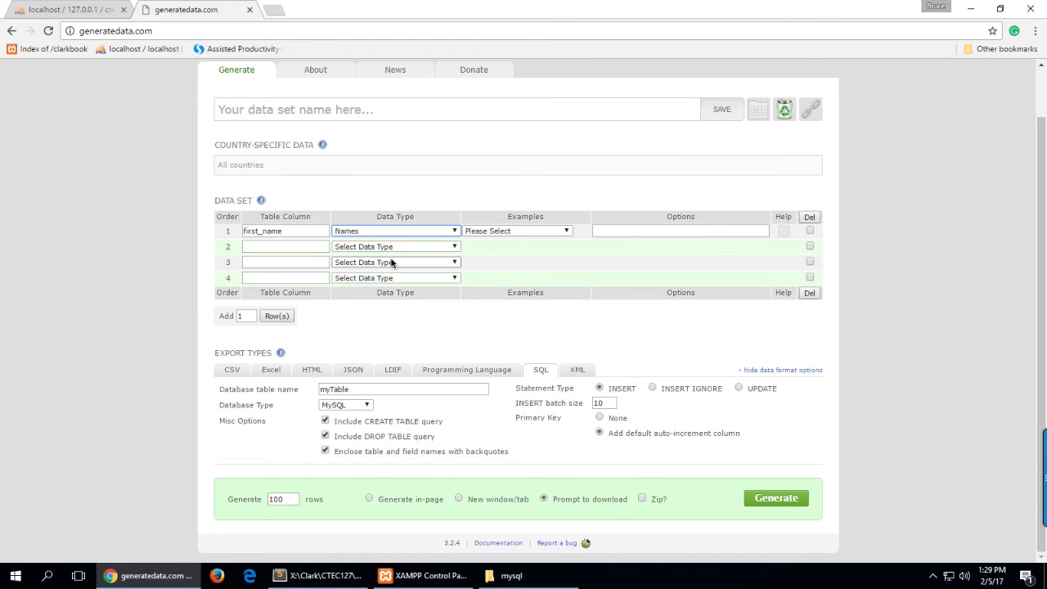
click(513, 231)
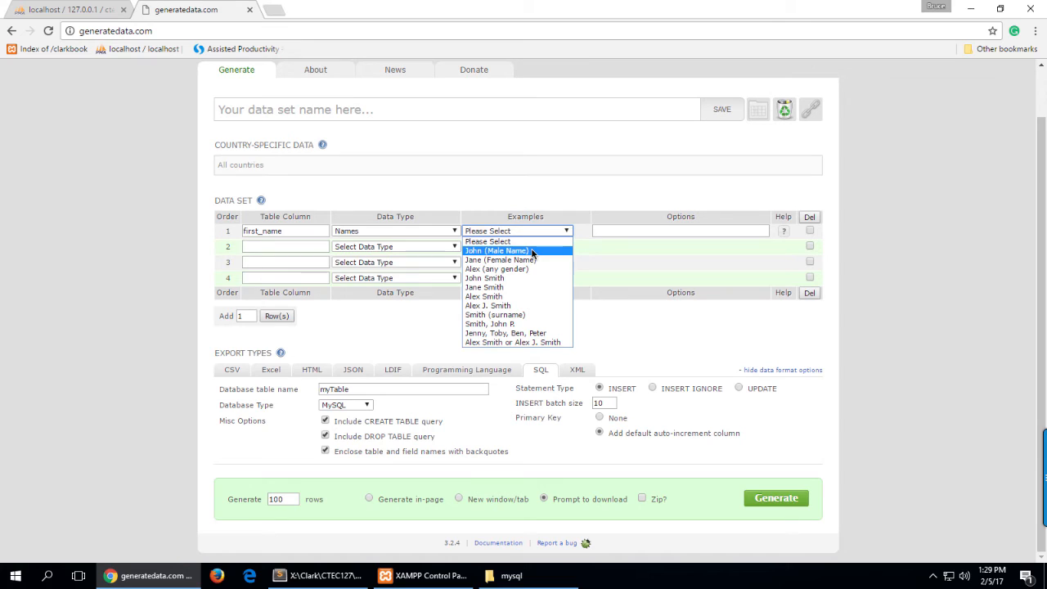
click(527, 269)
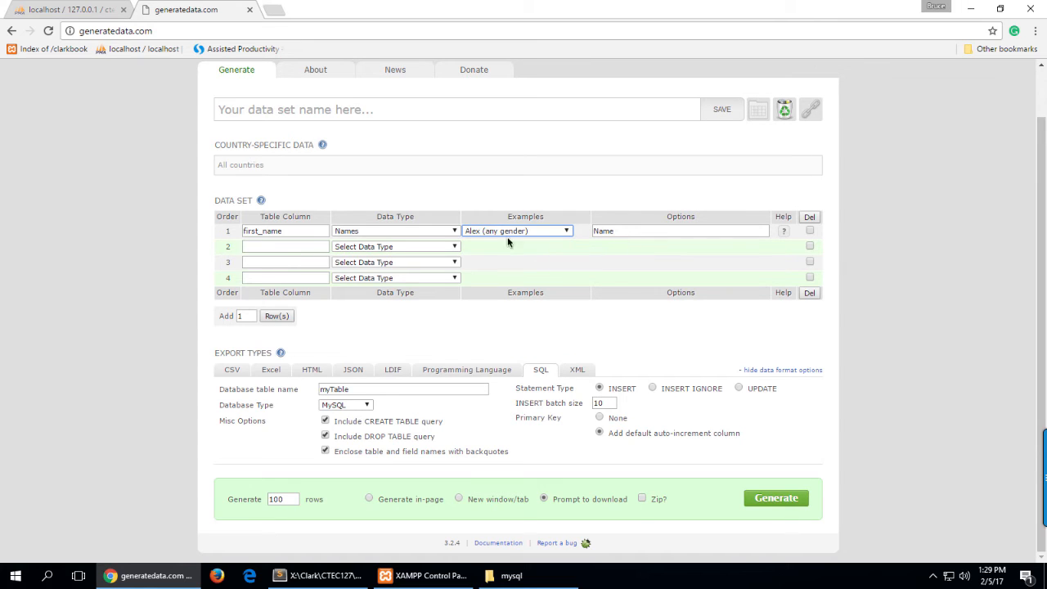
- Define the second column as last_name with the Names data type and the Smith (surname) example format
click(274, 250)
text(last_name)
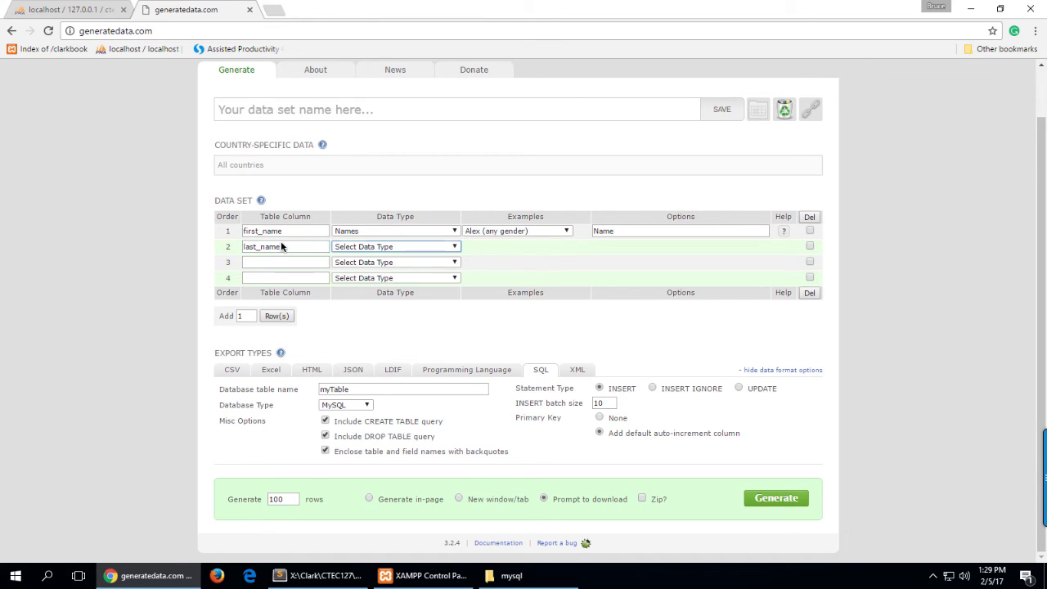
click(365, 246)
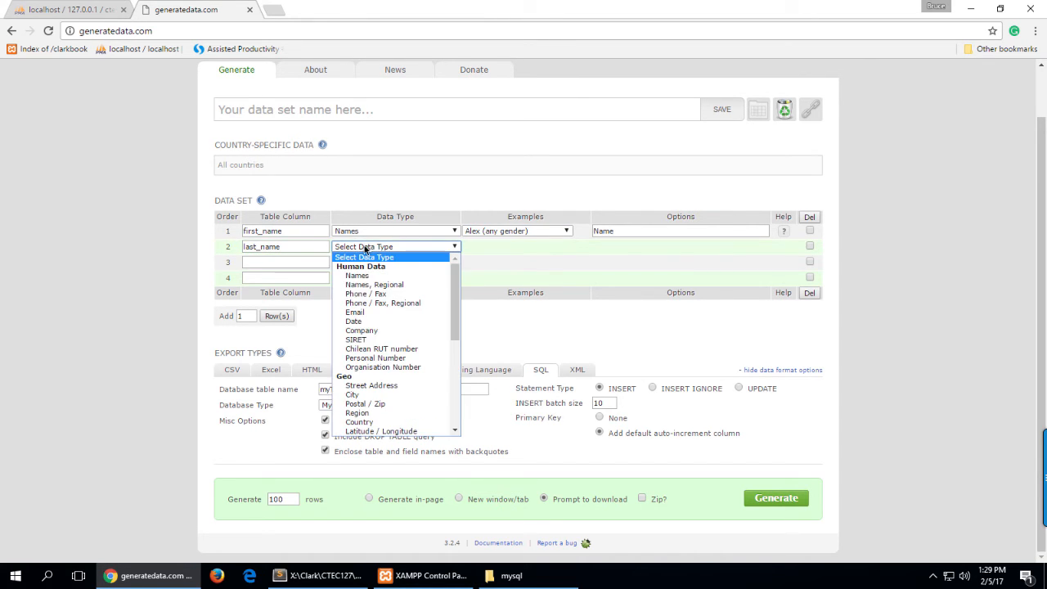
click(404, 275)
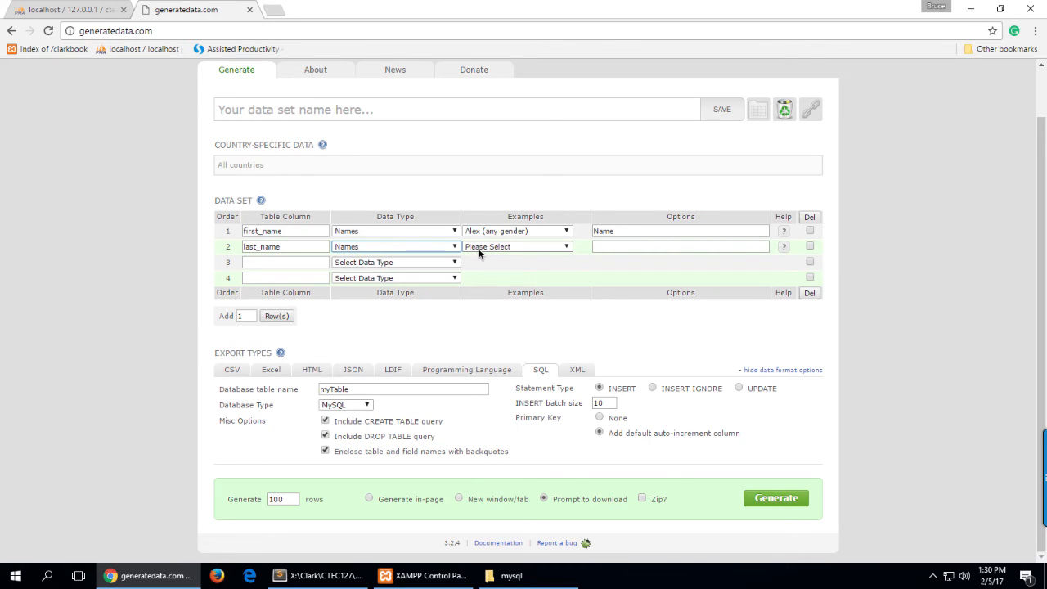
click(511, 246)
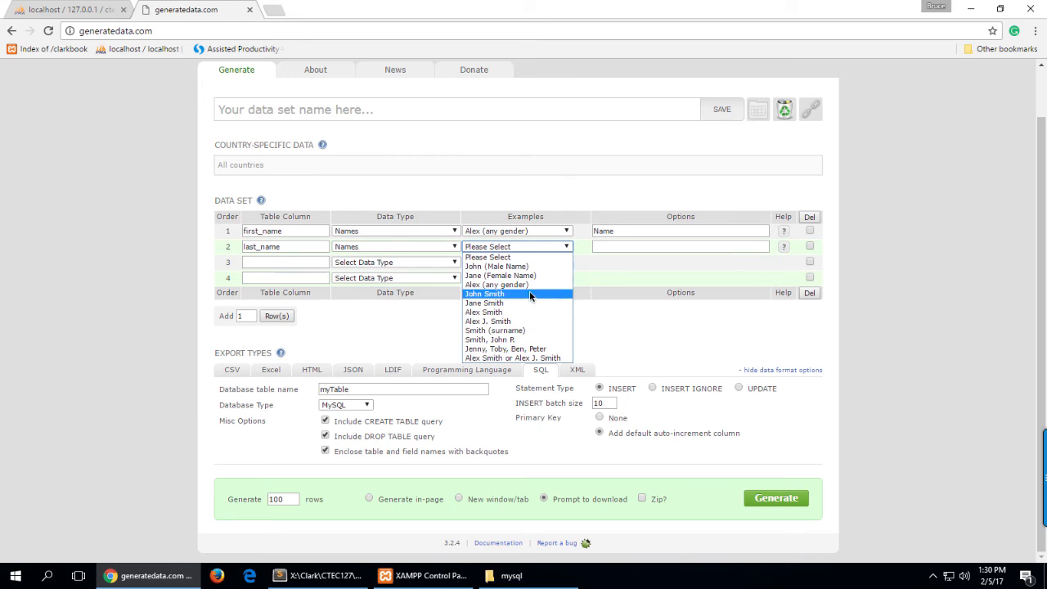
click(534, 331)
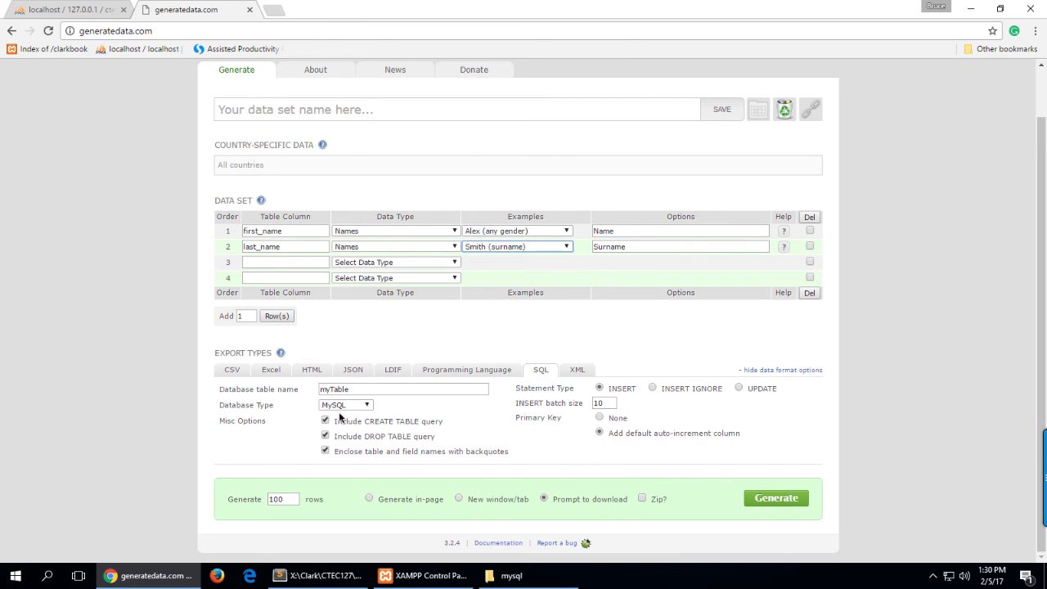
- Switch the export type to CSV and generate the data set as a download
click(230, 369)
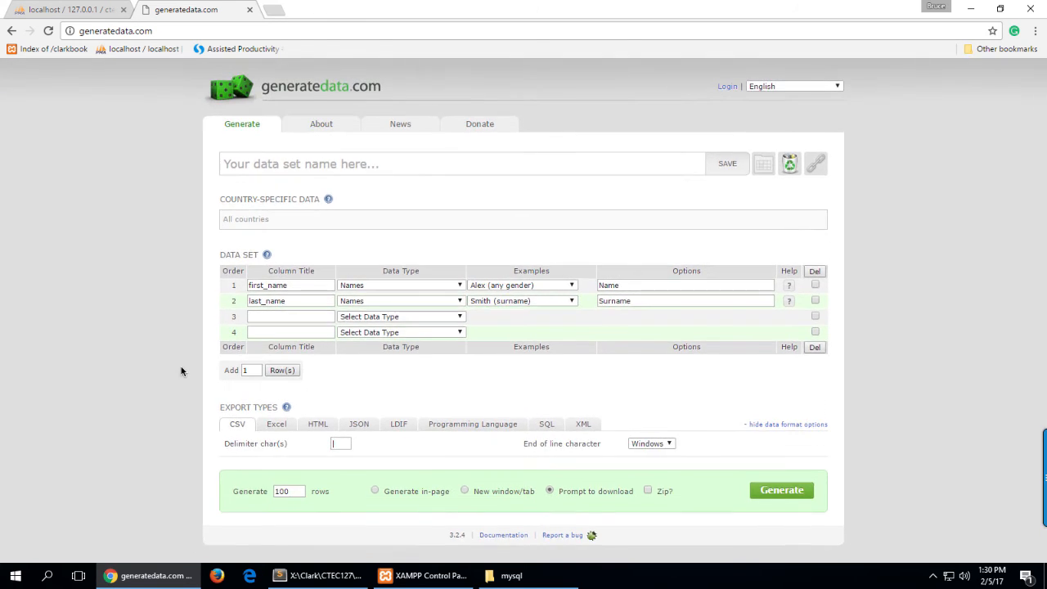
click(800, 489)
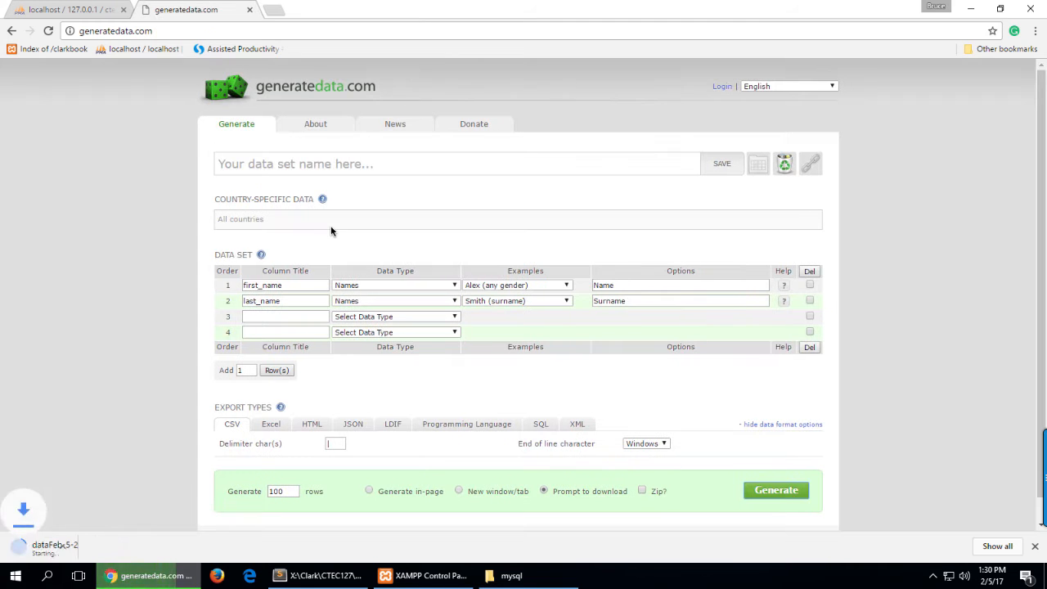
scroll(129, 293, down, 1)
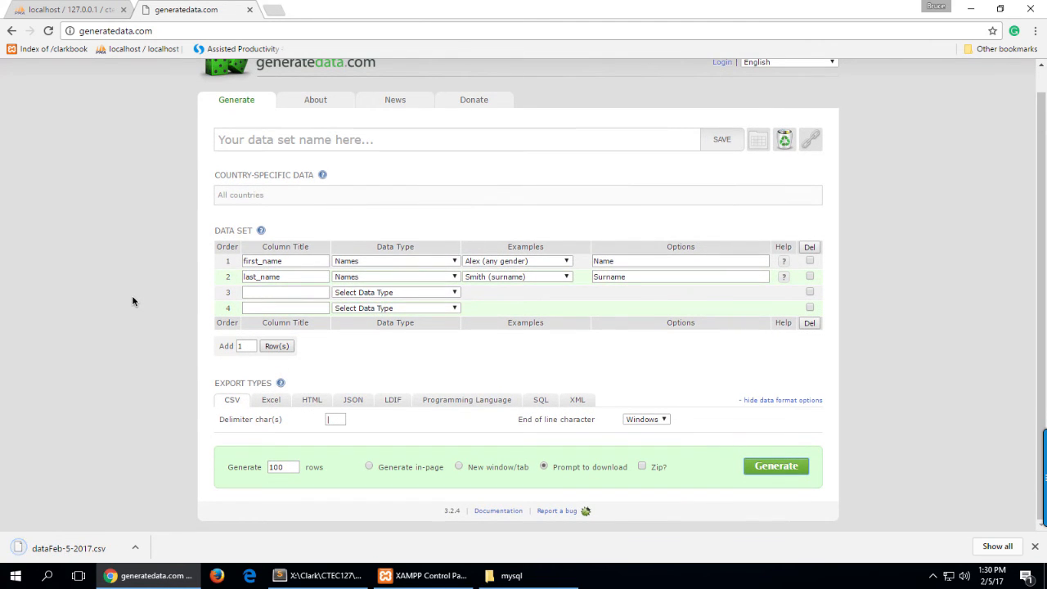
scroll(132, 301, up, 1)
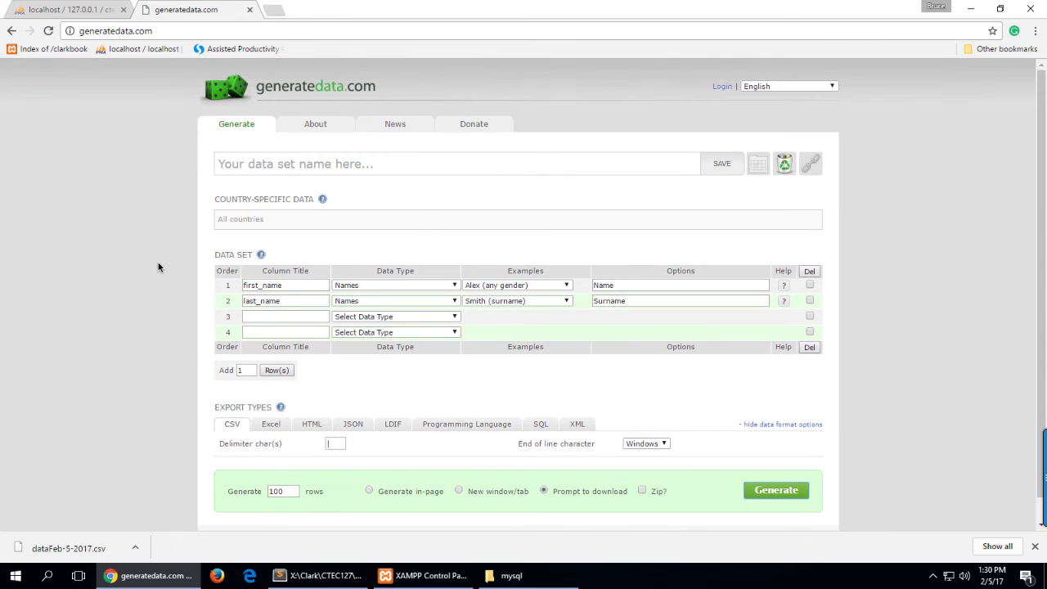
scroll(158, 267, down, 1)
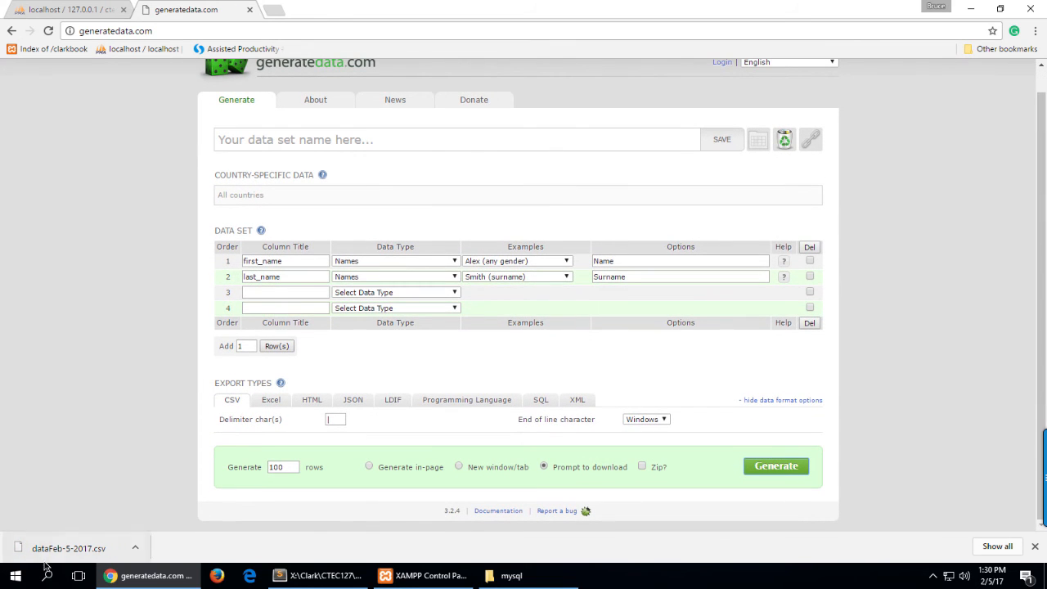
- Show the downloaded dataFeb-5-2017.csv in its folder and open it with Notepad as the default app for .csv files
click(135, 551)
click(142, 503)
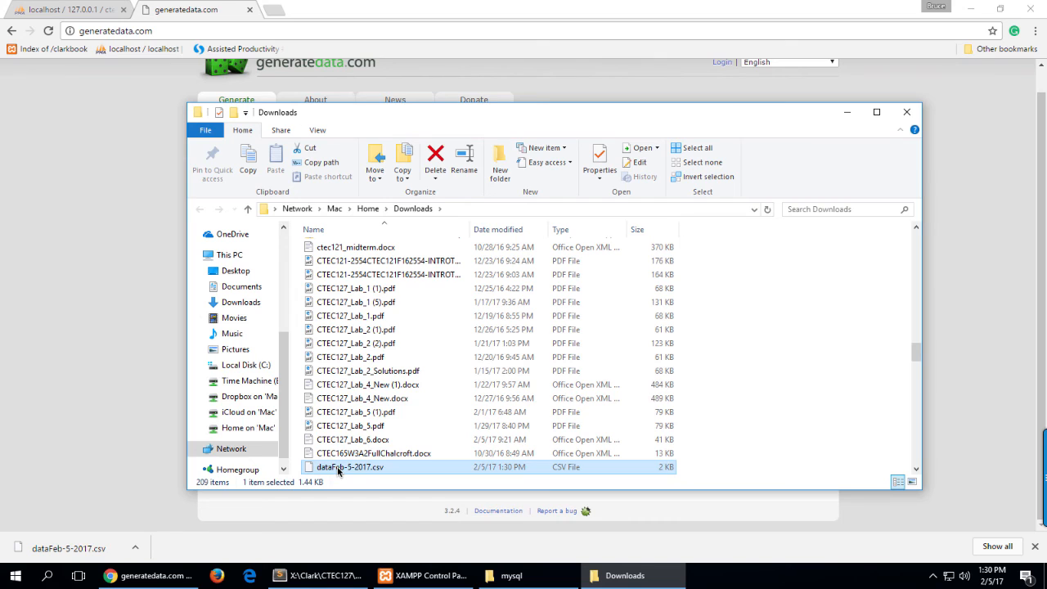
double_click(338, 466)
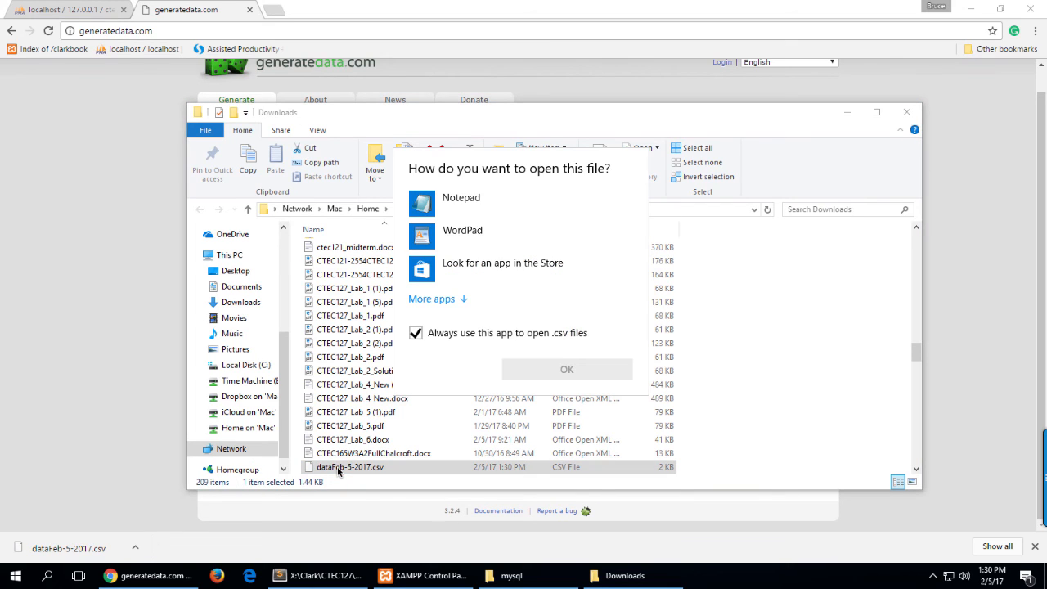
click(462, 210)
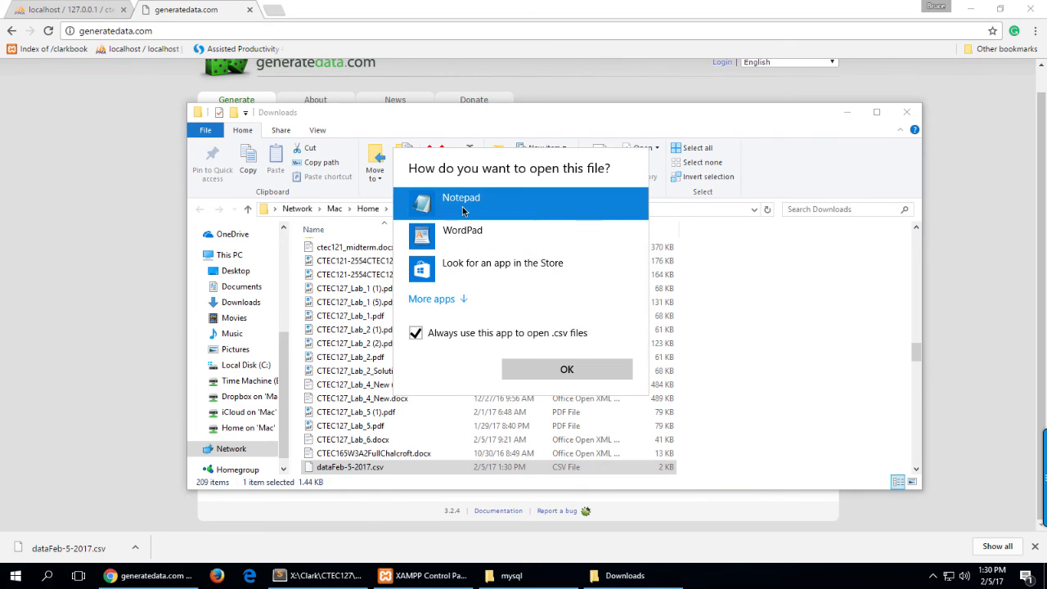
double_click(462, 206)
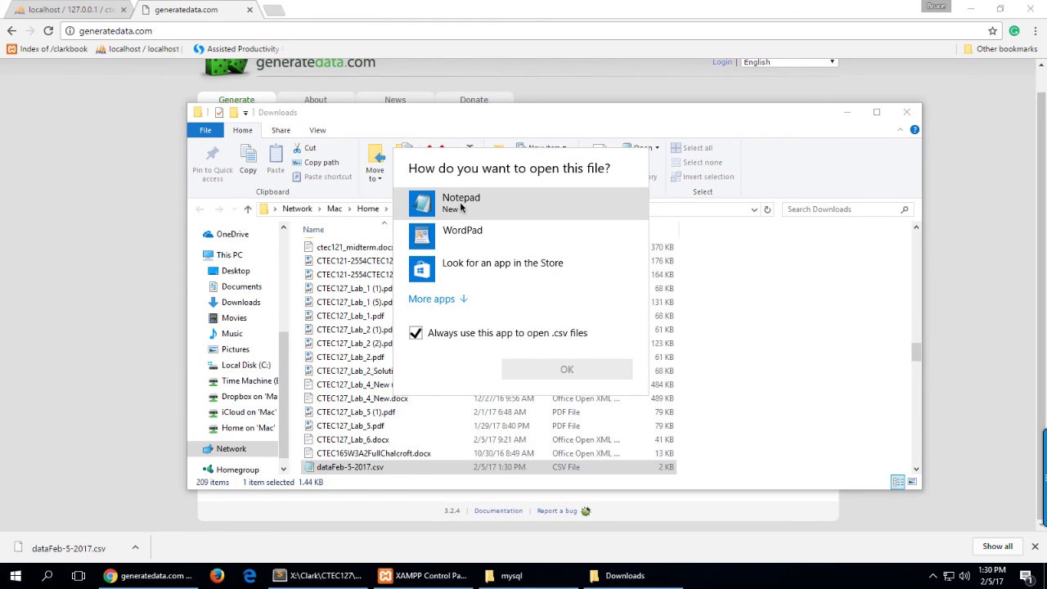
click(460, 207)
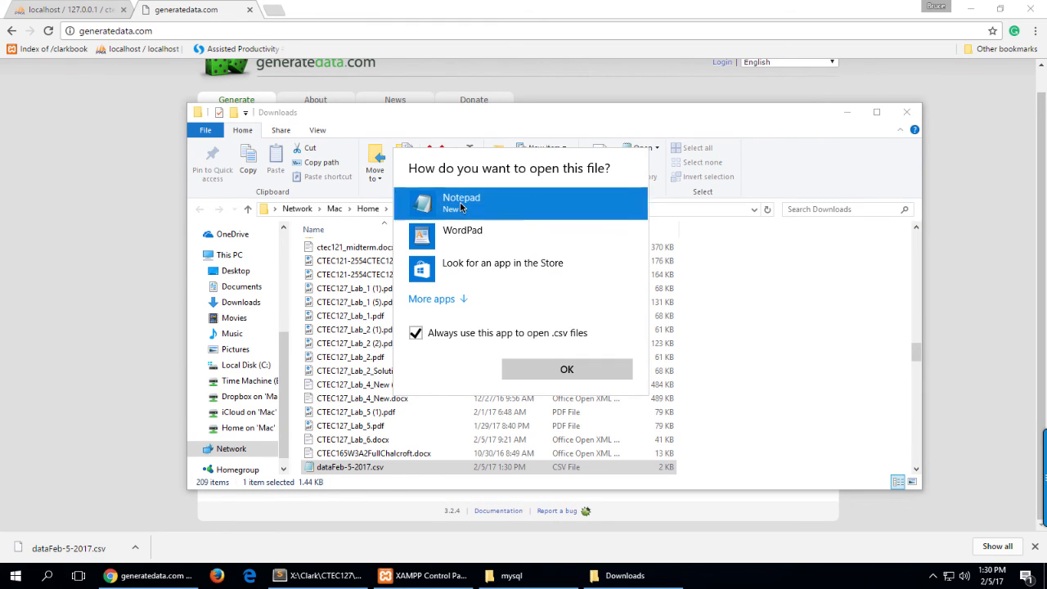
click(542, 368)
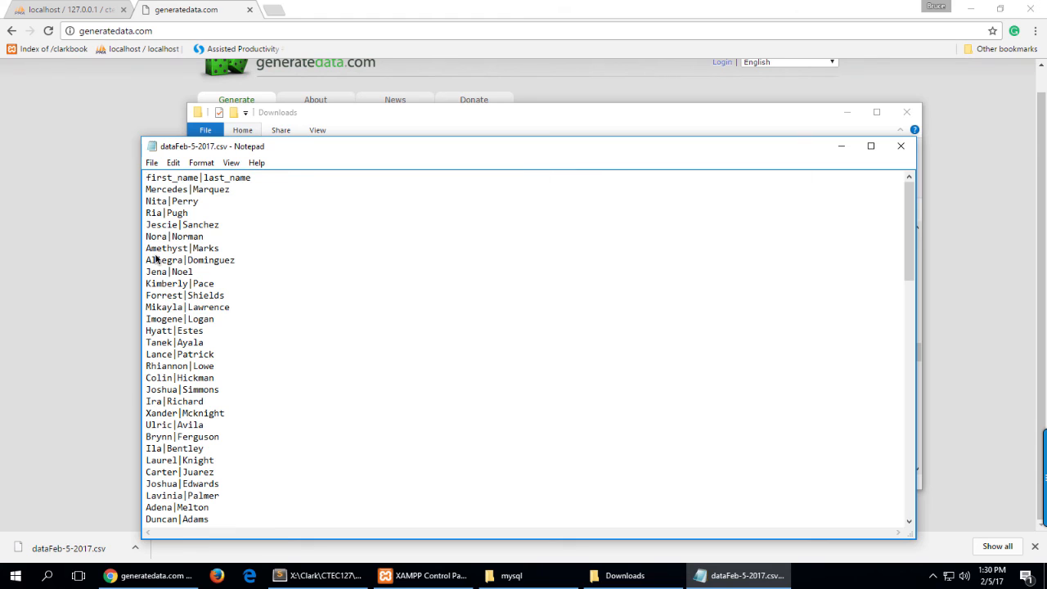
- Look through the generated rows in the CSV file, and close the file and the Downloads folder
scroll(157, 260, down, 1)
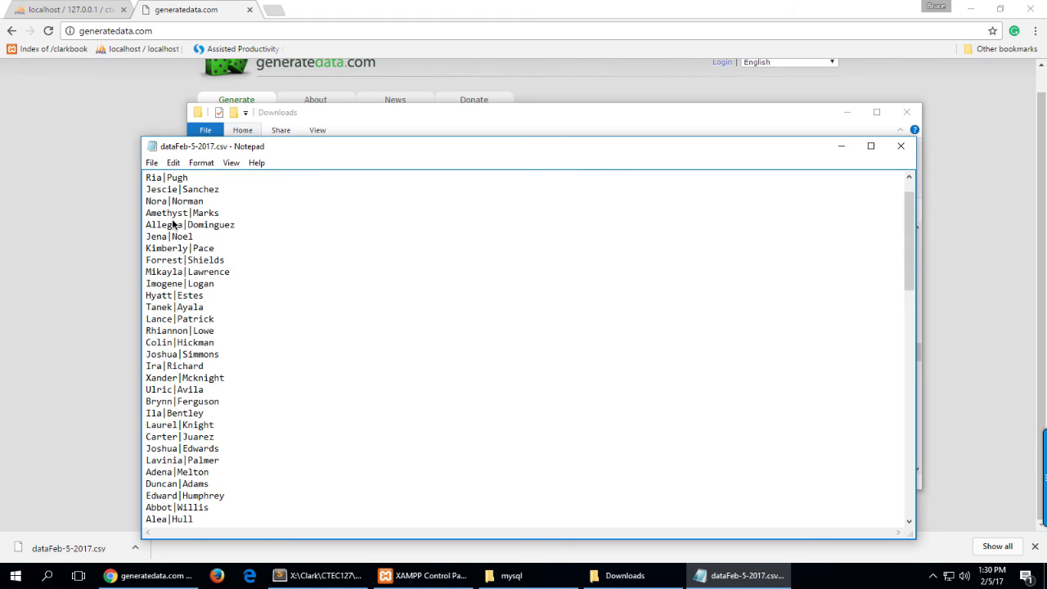
scroll(173, 224, down, 1)
scroll(172, 224, up, 2)
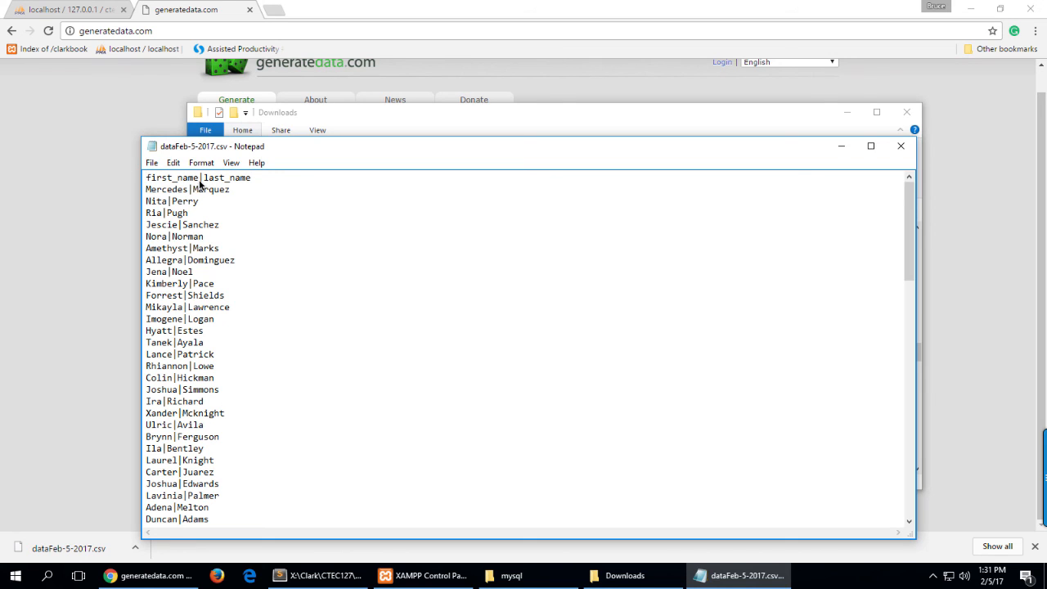
click(898, 145)
click(906, 112)
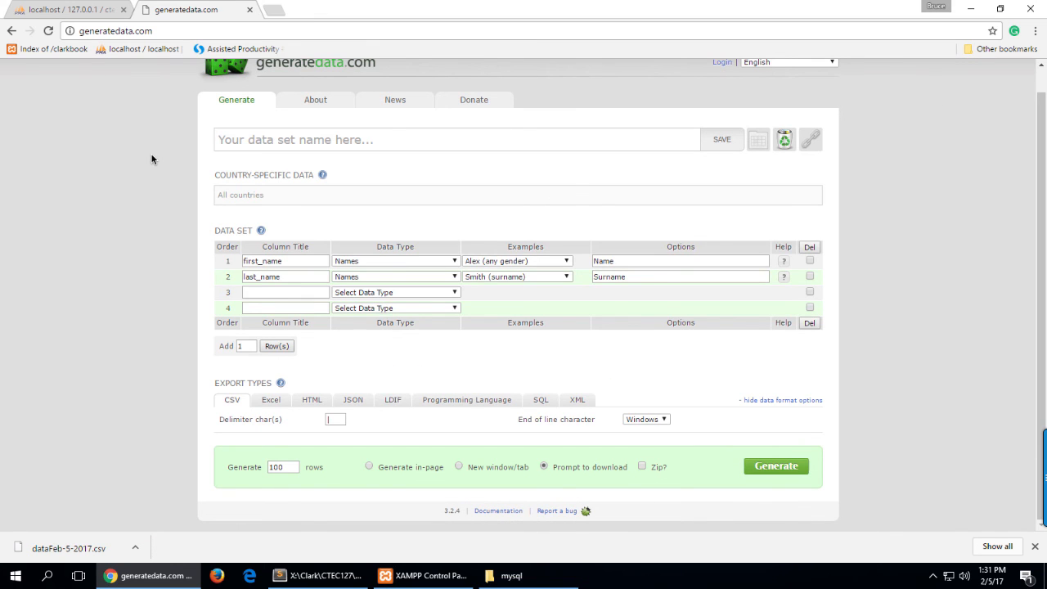
scroll(154, 160, up, 1)
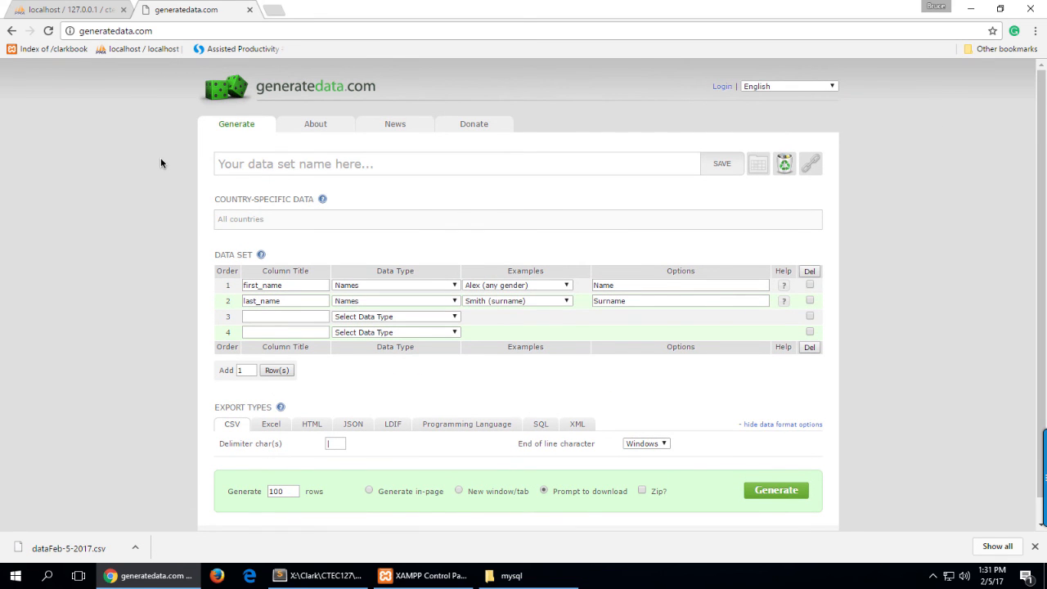